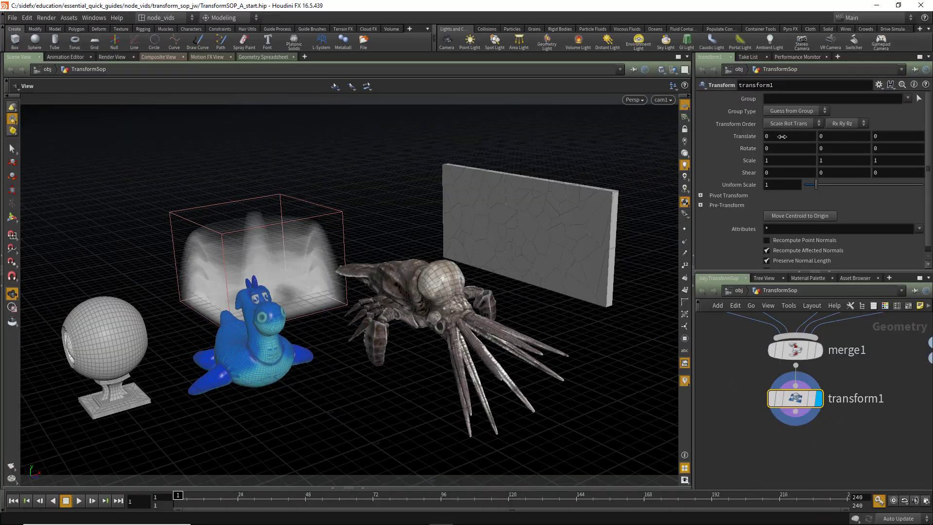
Step: Set transform1 to translate X 0.8, scale X 1.2, shear 0.4, uniform scale 0.94, keeping Scale Rot Trans order
{"action": "middle_click_drag", "start_coordinate": [781, 136], "coordinate": [855, 139]}
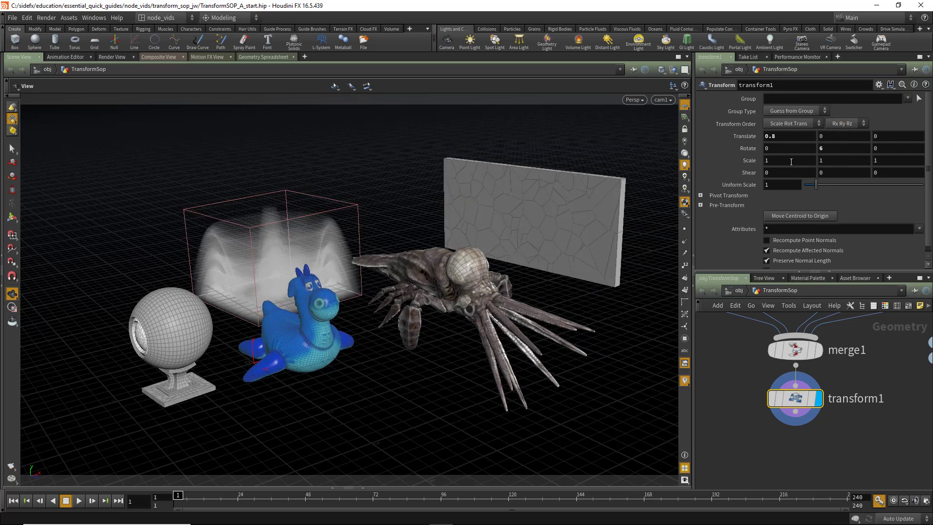
{"action": "mouse_move", "coordinate": [790, 161]}
{"action": "middle_mouse_down"}
{"action": "mouse_move", "coordinate": [806, 169]}
{"action": "mouse_move", "coordinate": [796, 175]}
{"action": "middle_mouse_up"}
{"action": "left_click_drag", "start_coordinate": [816, 184], "coordinate": [815, 188]}
{"action": "left_click", "coordinate": [790, 122]}
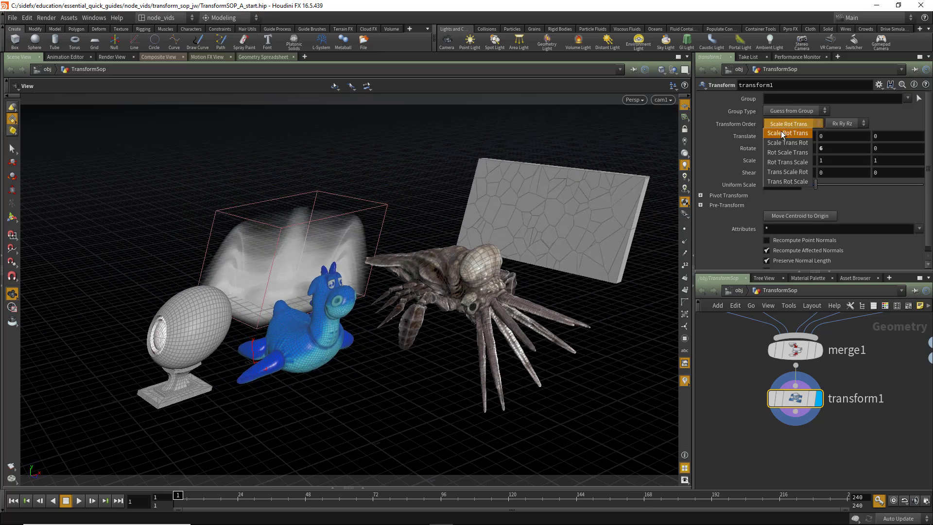
{"action": "left_click", "coordinate": [791, 182]}
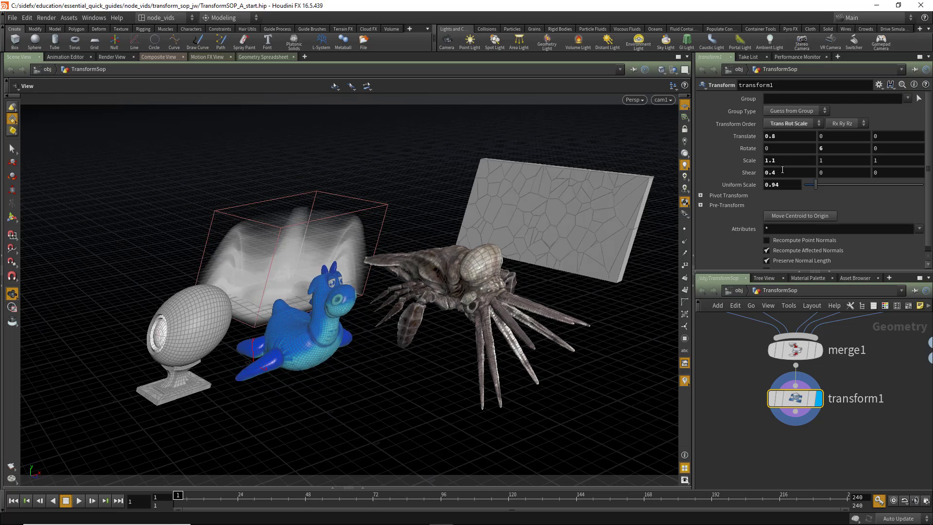
{"action": "mouse_move", "coordinate": [784, 160]}
{"action": "middle_mouse_down"}
{"action": "mouse_move", "coordinate": [804, 160]}
{"action": "mouse_move", "coordinate": [793, 159]}
{"action": "middle_mouse_up"}
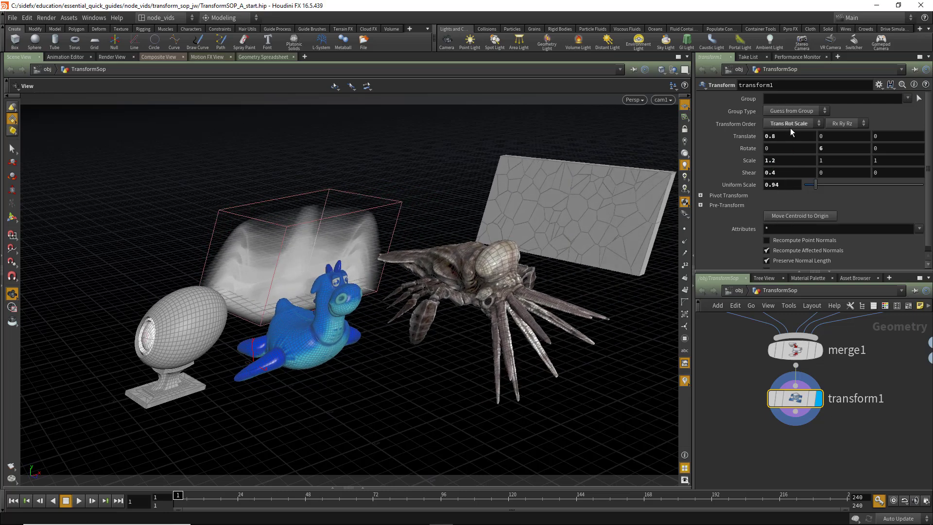
{"action": "left_click", "coordinate": [789, 127]}
{"action": "left_click", "coordinate": [785, 131]}
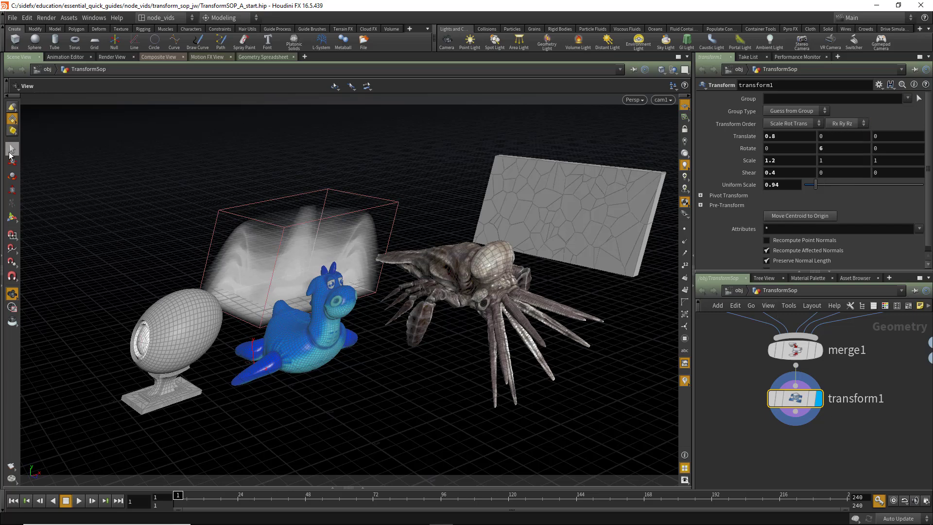
Step: Select four wall pieces, box-select the cloud volume, and add the dragon's fin
{"action": "key", "text": "s"}
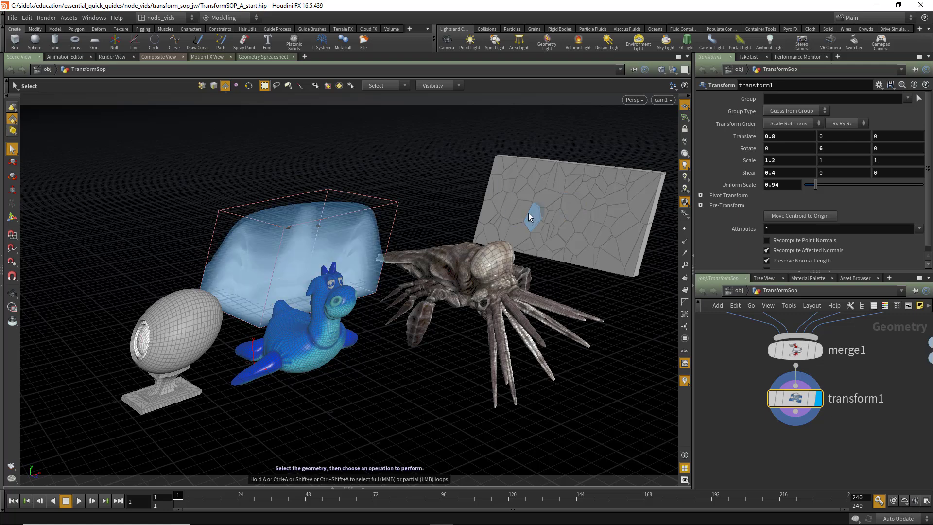
{"action": "left_click", "coordinate": [593, 216]}
{"action": "left_click", "coordinate": [573, 208]}
{"action": "left_click", "coordinate": [581, 225], "text": "shift"}
{"action": "left_click", "coordinate": [602, 235], "text": "shift"}
{"action": "left_click", "coordinate": [592, 234], "text": "shift"}
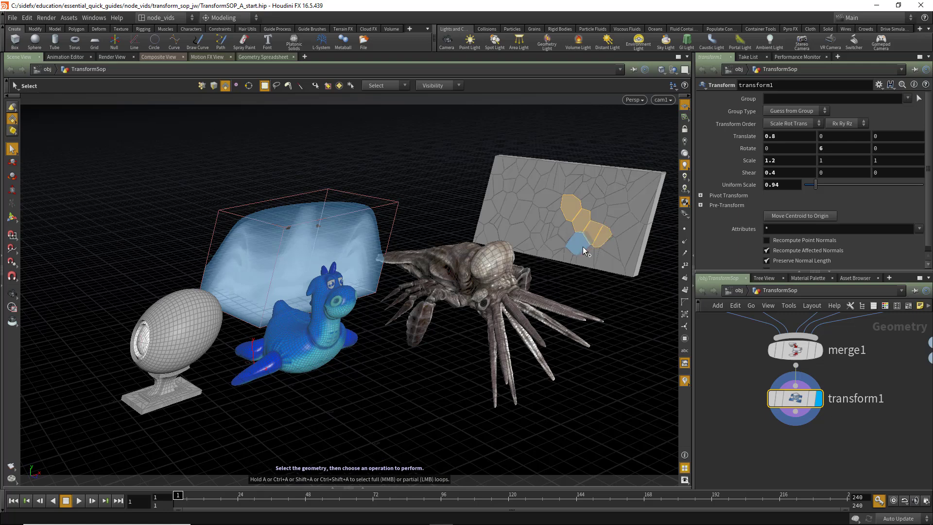
{"action": "left_click_drag", "start_coordinate": [414, 189], "coordinate": [351, 225], "text": "shift"}
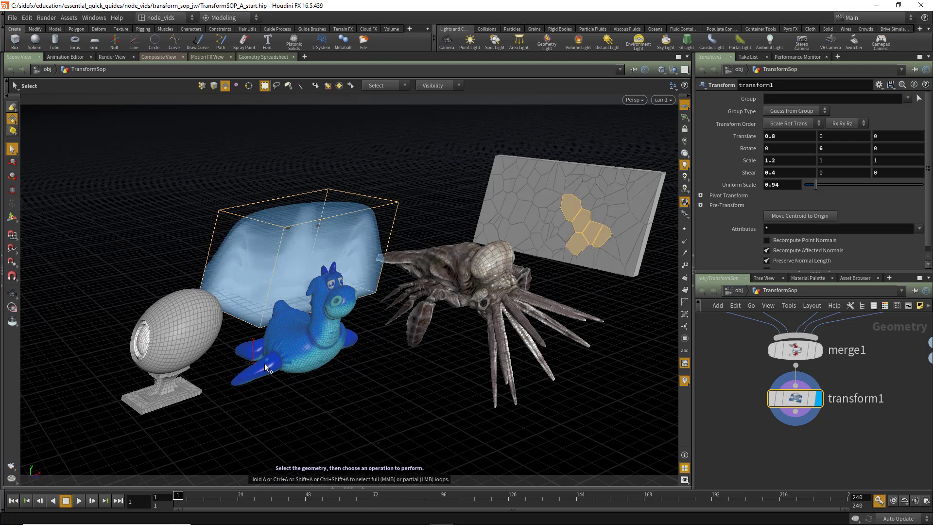
{"action": "left_click", "coordinate": [265, 365], "text": "shift"}
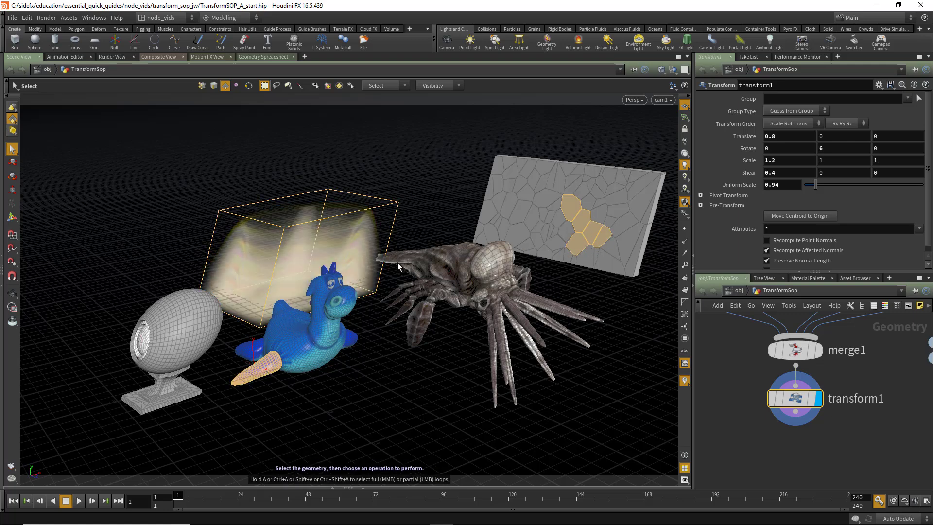
Step: Add transform2 on the selection and move the pieces to translate -0.615091, 0, 0.698218
{"action": "key", "text": "Tab"}
{"action": "type", "text": "TRAN"}
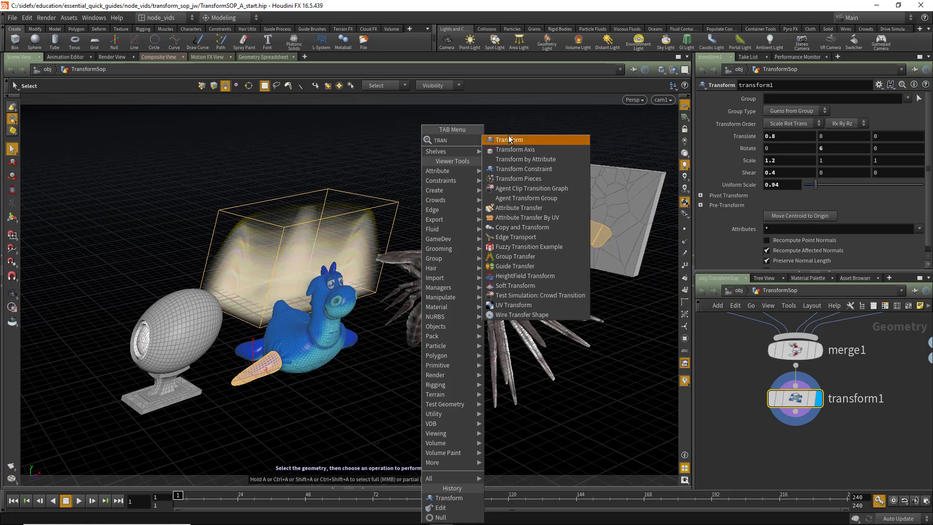
{"action": "left_click", "coordinate": [508, 140]}
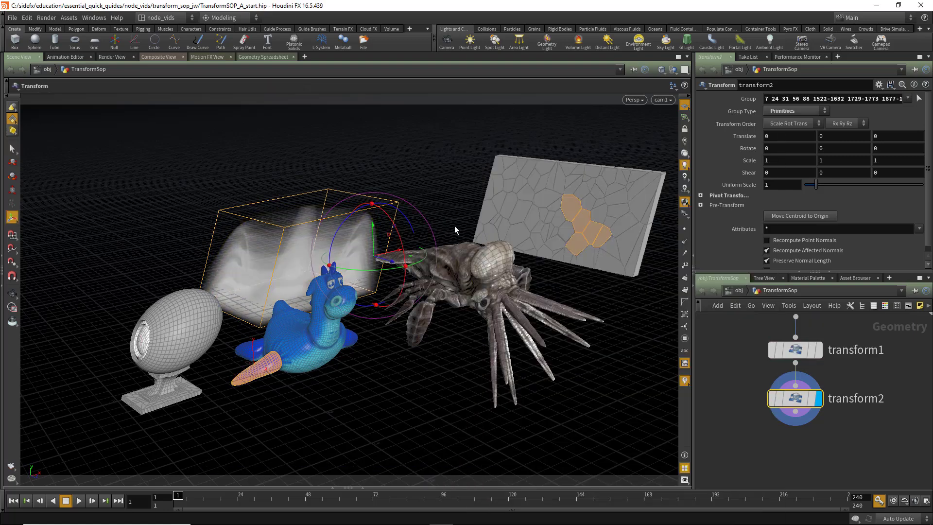
{"action": "mouse_move", "coordinate": [388, 262]}
{"action": "left_mouse_down"}
{"action": "mouse_move", "coordinate": [393, 272]}
{"action": "mouse_move", "coordinate": [457, 266]}
{"action": "left_mouse_up"}
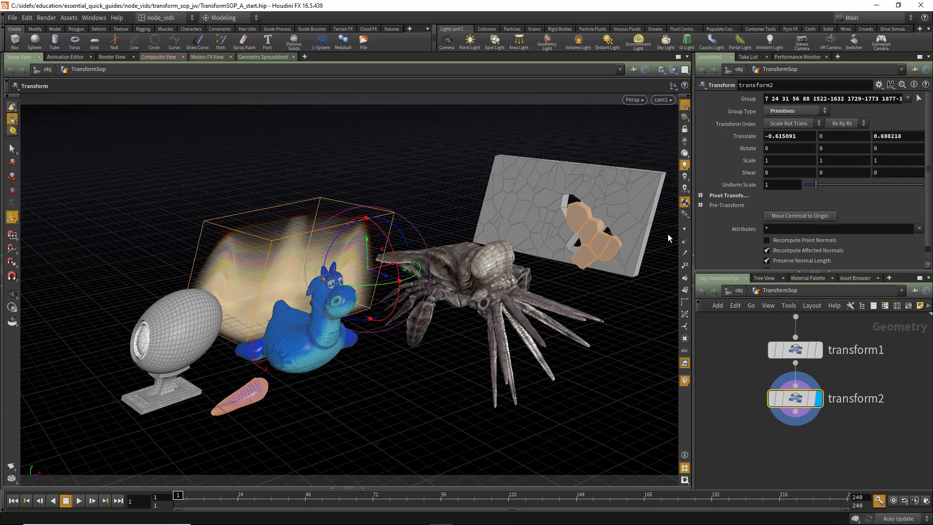
{"action": "left_click", "coordinate": [700, 196]}
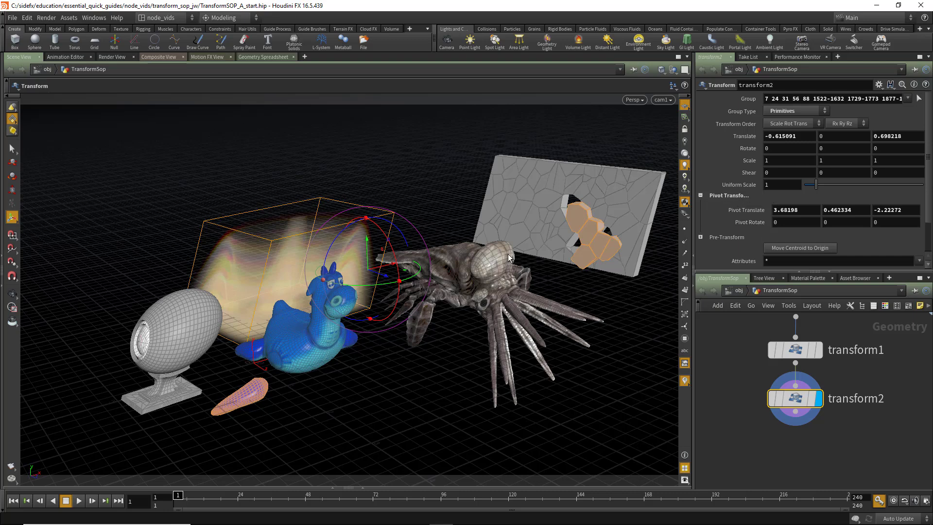
Step: Snap transform2's pivot to the shader ball's base at -1.25502, 0, -0.106149
{"action": "right_click", "coordinate": [389, 269]}
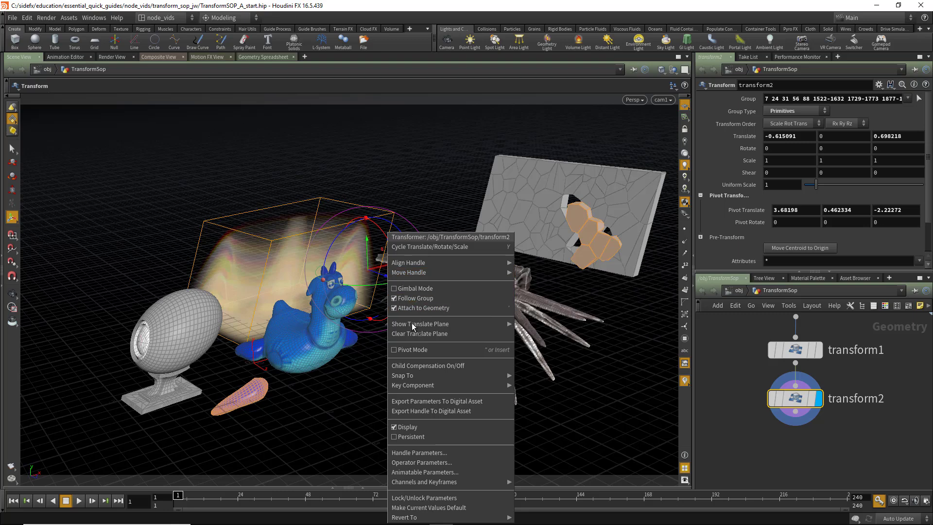
{"action": "left_click", "coordinate": [413, 349]}
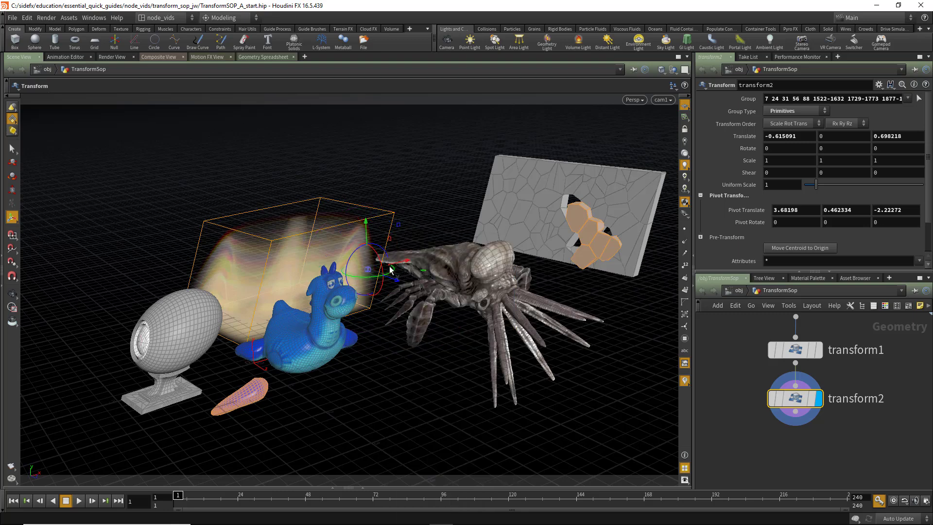
{"action": "left_click", "coordinate": [12, 262]}
{"action": "left_click_drag", "start_coordinate": [372, 270], "coordinate": [143, 415]}
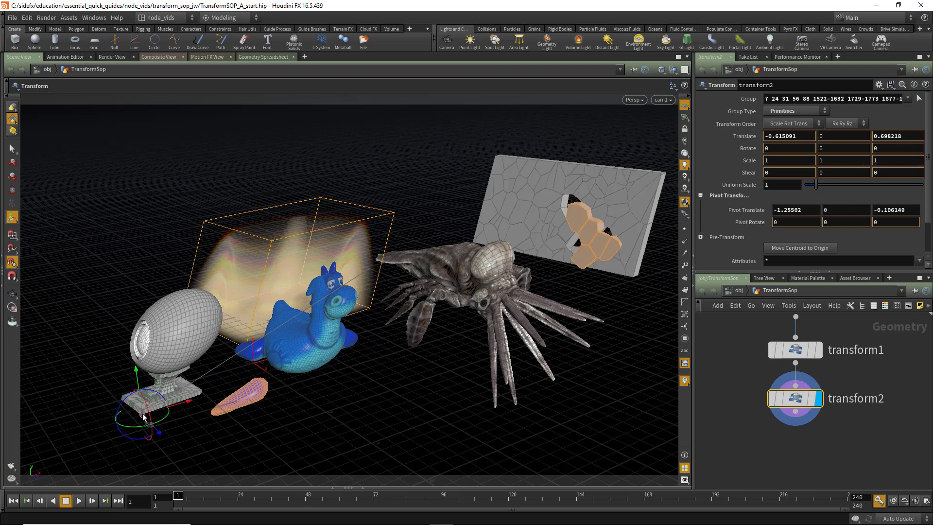
Step: Rotate the selected pieces around the new pivot to Rotate Y -1.5882
{"action": "right_click", "coordinate": [185, 402]}
{"action": "left_click", "coordinate": [229, 351]}
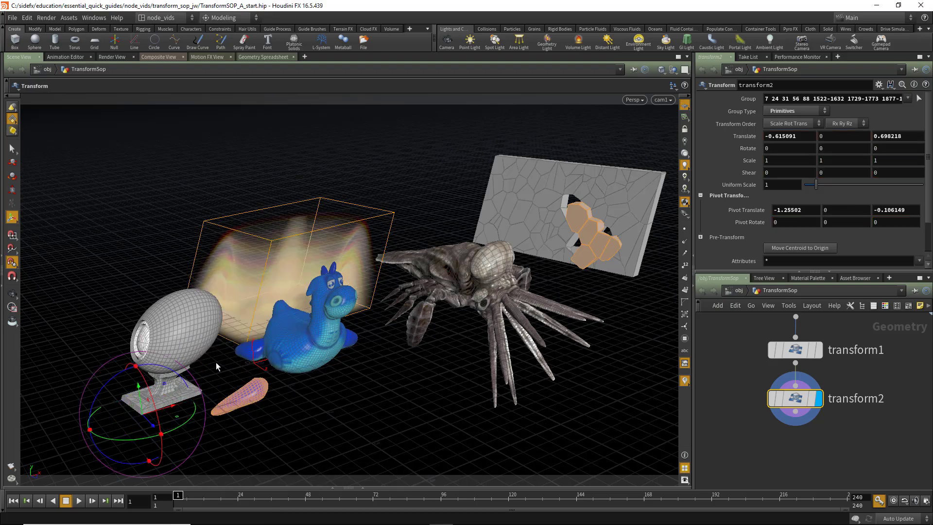
{"action": "left_click_drag", "start_coordinate": [184, 426], "coordinate": [193, 420]}
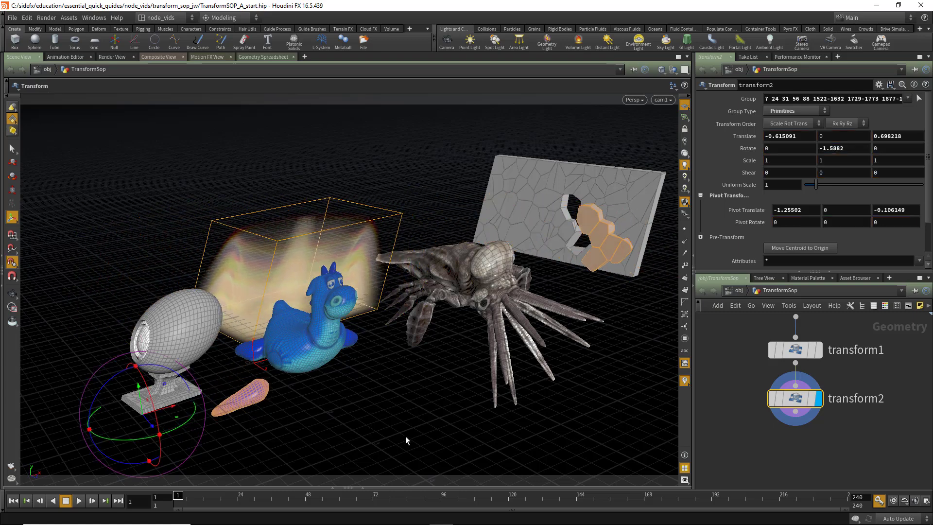
{"action": "scroll", "coordinate": [846, 391], "scroll_direction": "down", "scroll_amount": 1}
Step: Display null1 so only the shader ball shows, and frame it in the view
{"action": "middle_click_drag", "start_coordinate": [882, 392], "coordinate": [785, 423]}
{"action": "left_click", "coordinate": [845, 360]}
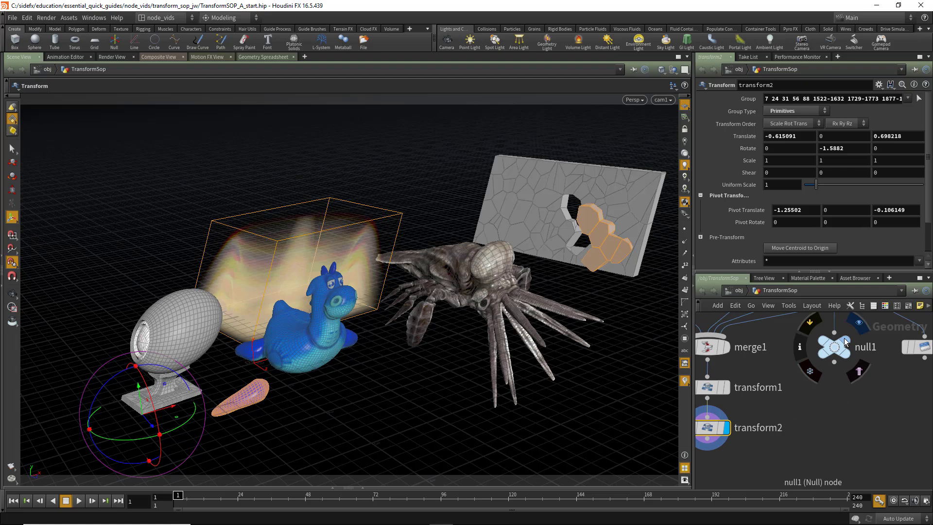
{"action": "key", "text": "space+g"}
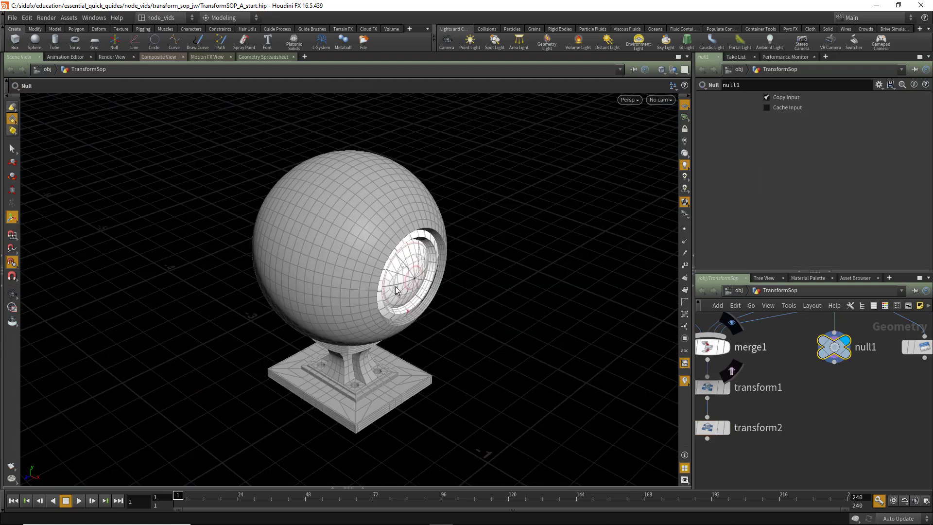
{"action": "mouse_move", "coordinate": [374, 267]}
{"action": "left_mouse_down", "text": "alt"}
{"action": "mouse_move", "coordinate": [366, 277]}
{"action": "mouse_move", "coordinate": [378, 278]}
{"action": "left_mouse_up", "text": "alt"}
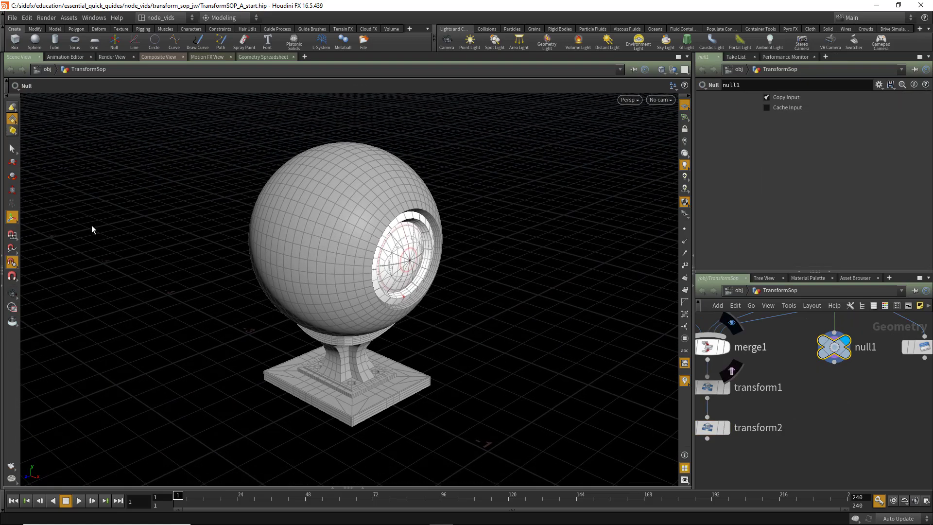
Step: Switch selection to Geometry Groups and select the coregrp group
{"action": "left_click", "coordinate": [12, 148]}
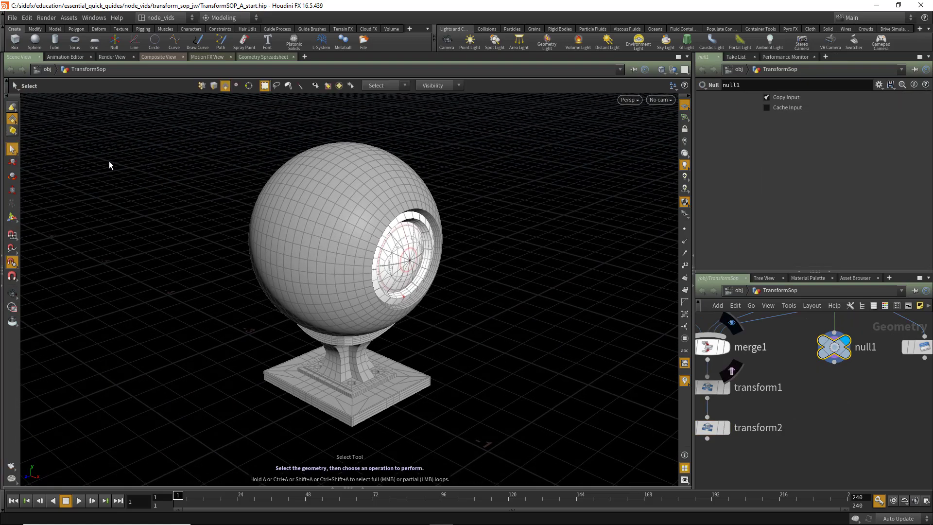
{"action": "left_click", "coordinate": [376, 86]}
{"action": "left_click", "coordinate": [394, 114]}
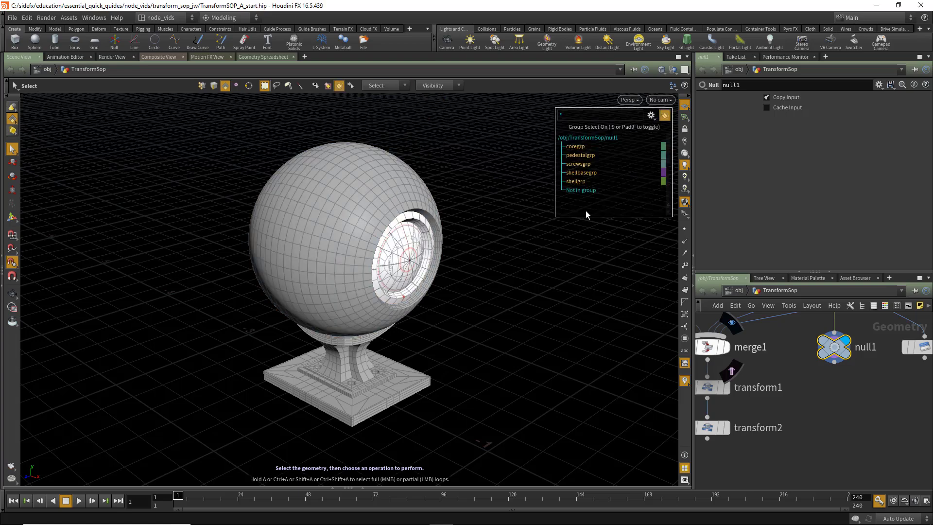
{"action": "left_click", "coordinate": [576, 145]}
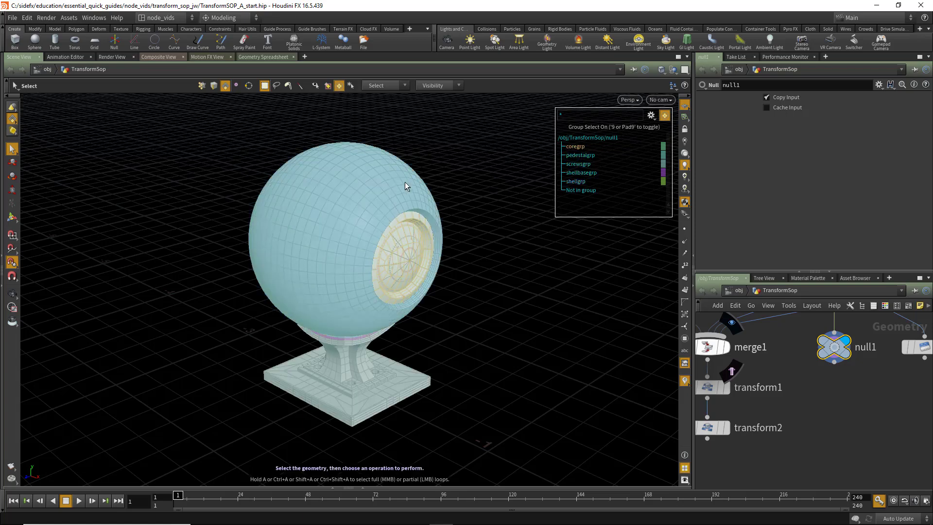
{"action": "key", "text": "Tab"}
Step: Add transform3 on coregrp and rotate the core to 0.240042, -0.480976, 0.155285
{"action": "type", "text": "TRA"}
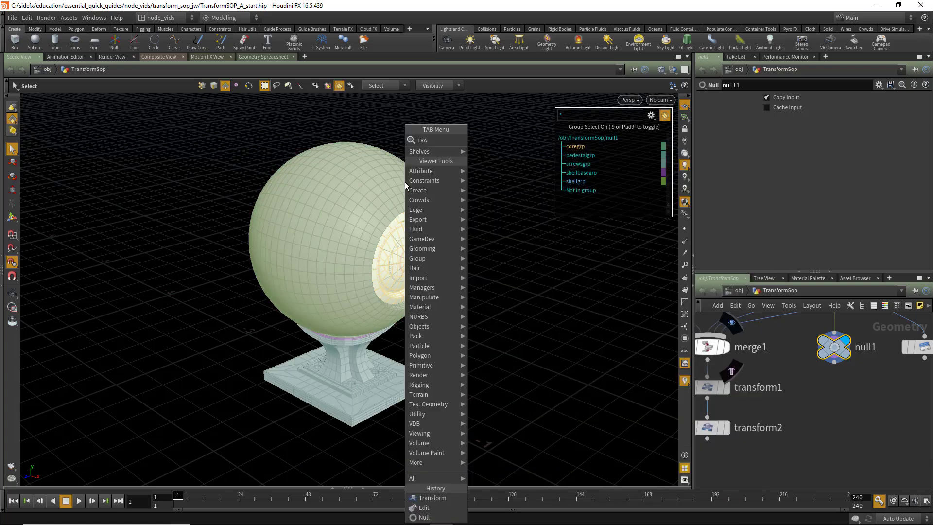
{"action": "type", "text": "NS"}
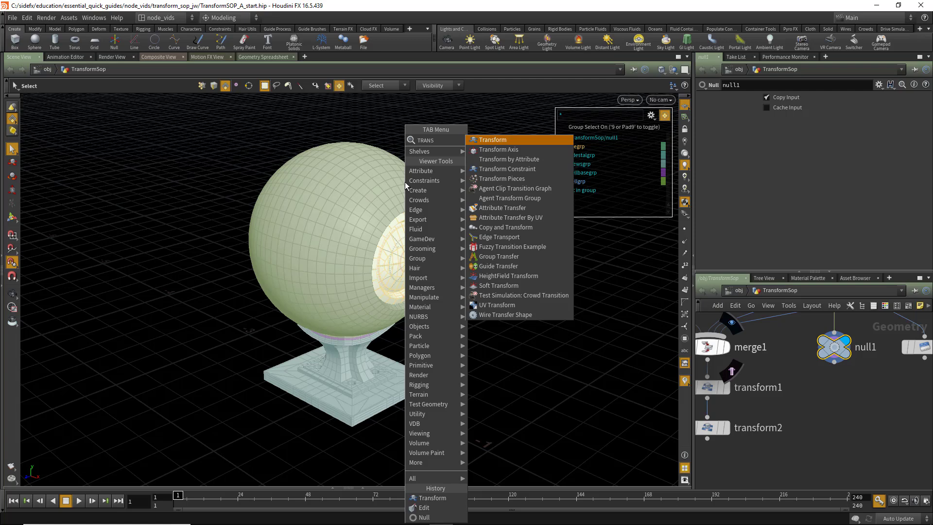
{"action": "key", "text": "Return"}
{"action": "key", "text": "r"}
{"action": "left_click_drag", "start_coordinate": [368, 226], "coordinate": [369, 221]}
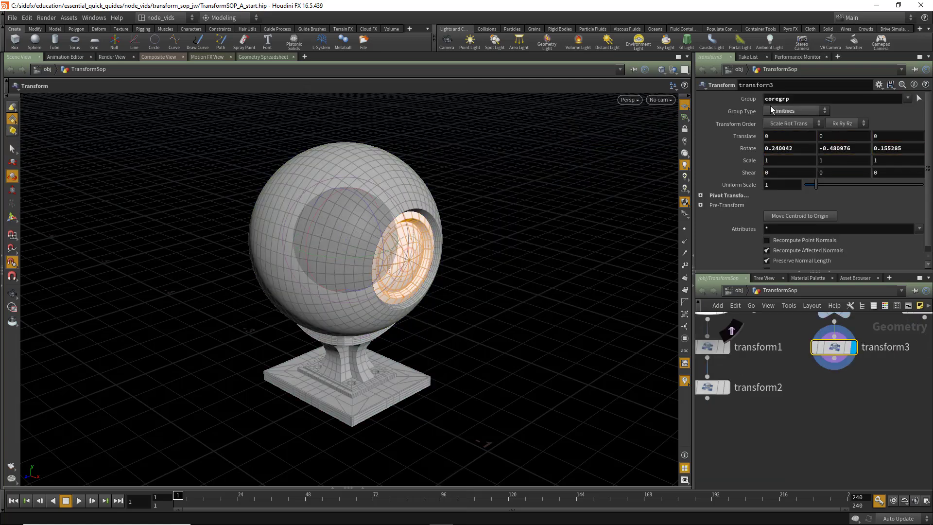
Step: Add screwsgrp and pedestalgrp to transform3's Group field
{"action": "left_click", "coordinate": [907, 98]}
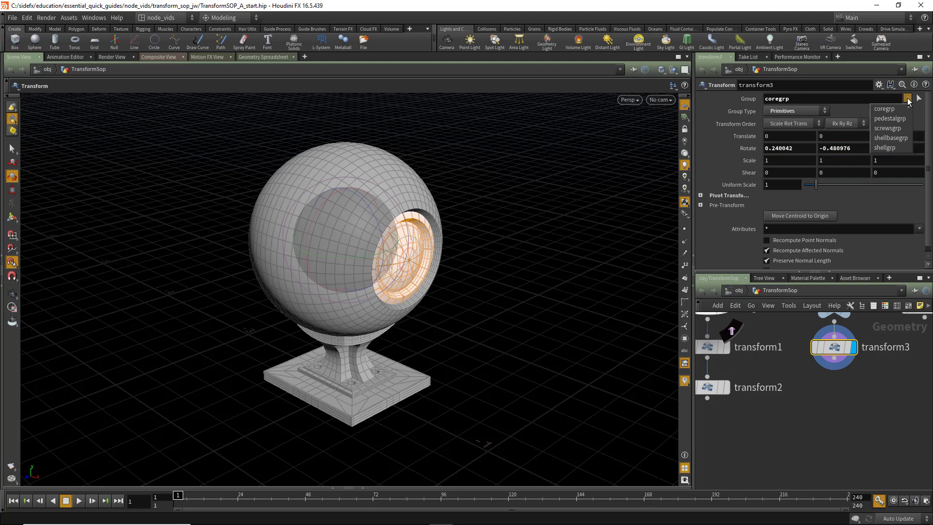
{"action": "left_click", "coordinate": [890, 128]}
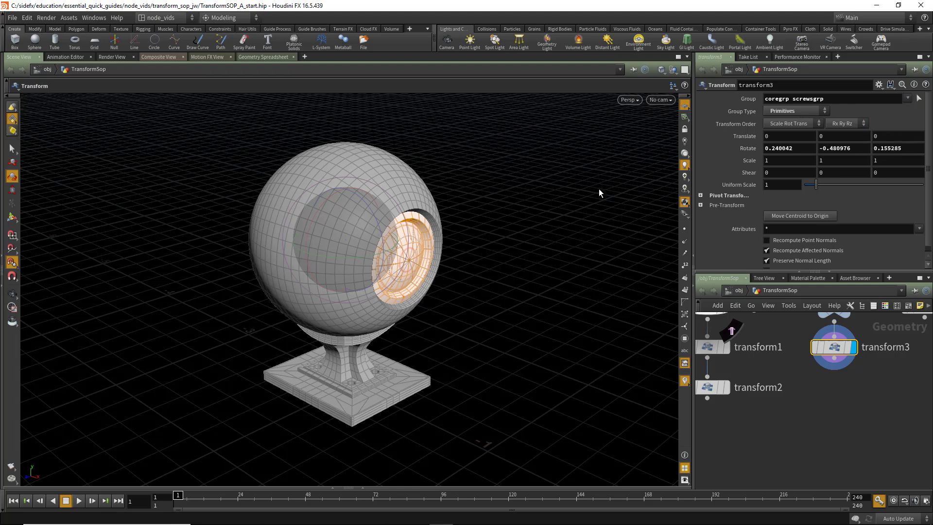
{"action": "left_click", "coordinate": [906, 99]}
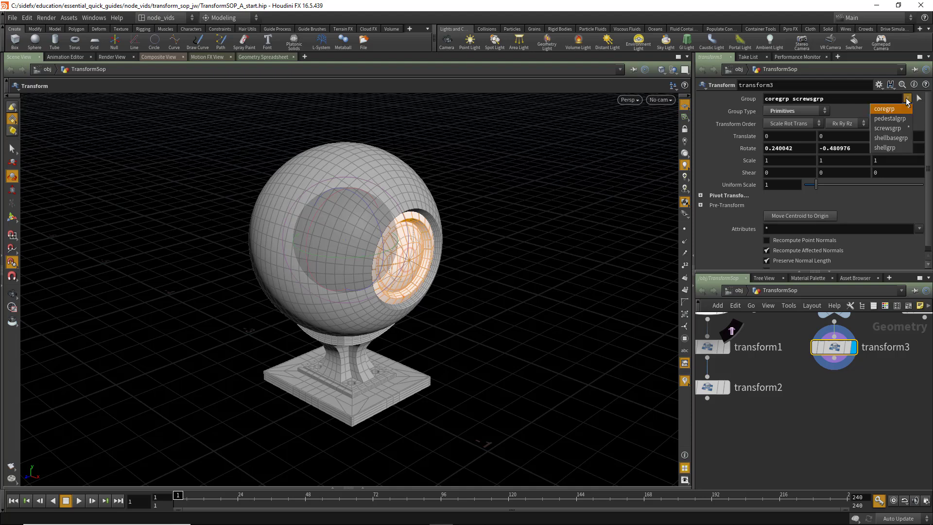
{"action": "left_click", "coordinate": [900, 120]}
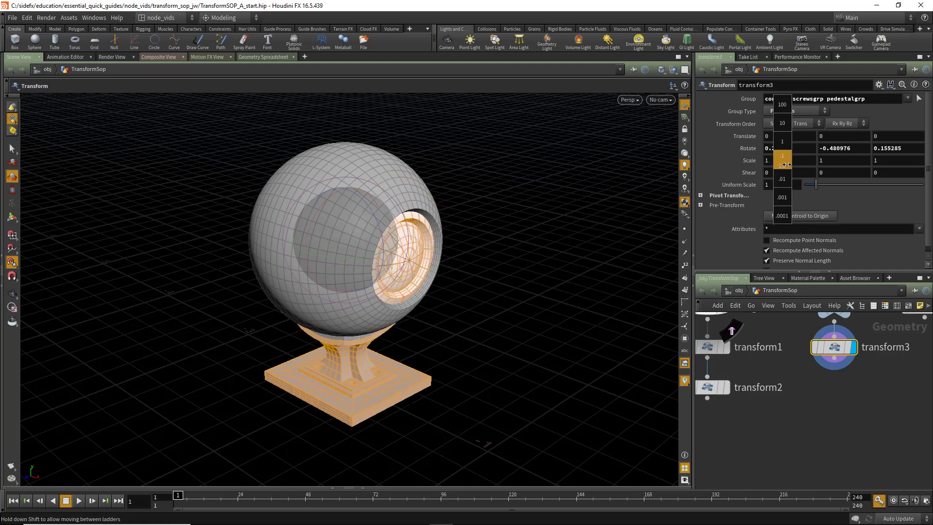
{"action": "middle_click_drag", "start_coordinate": [881, 358], "coordinate": [769, 418]}
Step: Display name1 and check its node info showing four unique name values
{"action": "left_click", "coordinate": [831, 366]}
{"action": "left_click_drag", "start_coordinate": [818, 370], "coordinate": [832, 371]}
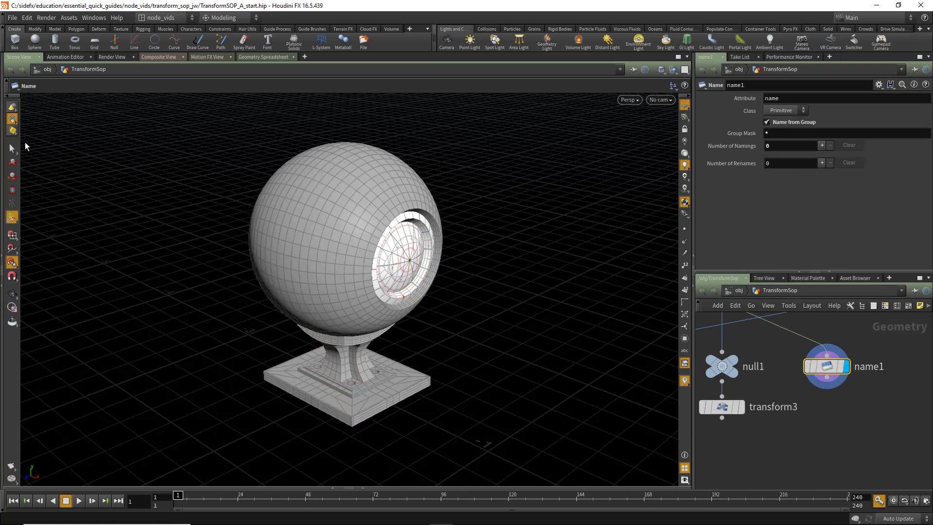
{"action": "middle_click", "coordinate": [815, 364]}
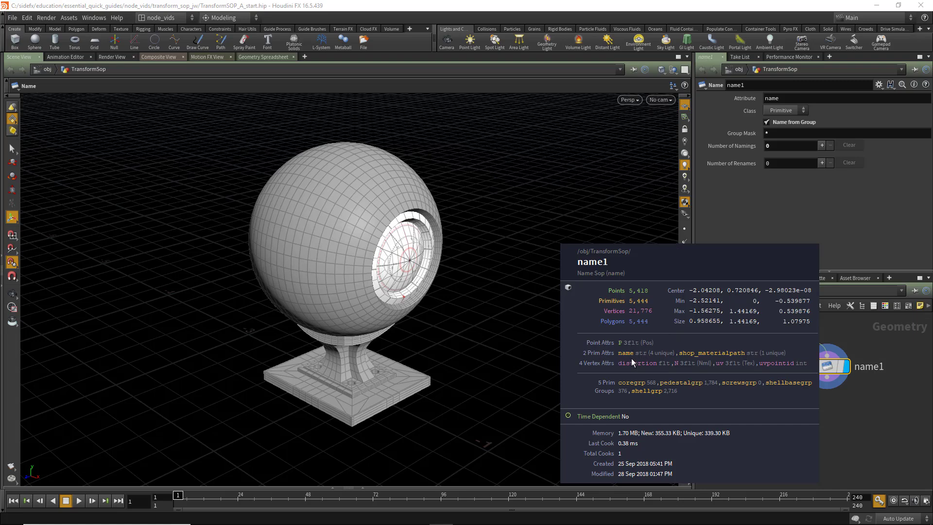
{"action": "middle_click_drag", "start_coordinate": [631, 357], "coordinate": [631, 358]}
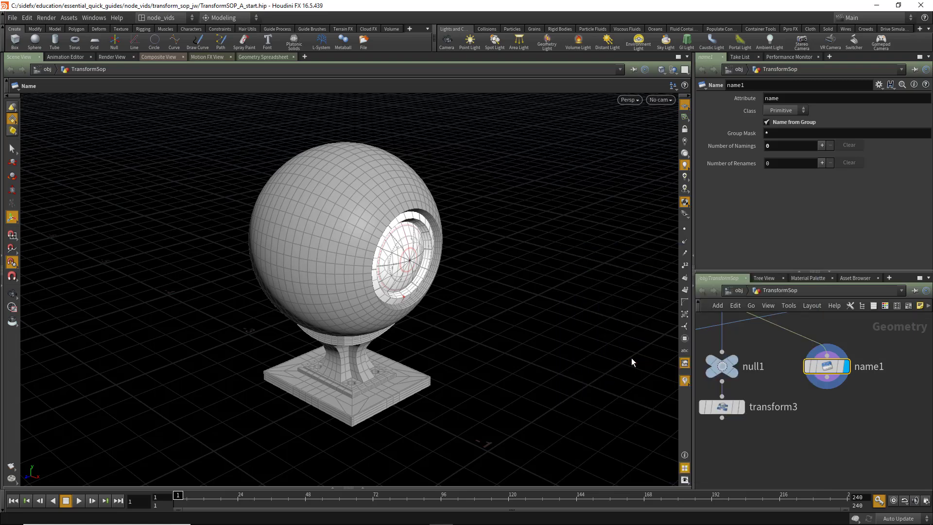
Step: Switch selection to Name Attribute and pick the sphere's inner core (coregrp) piece
{"action": "left_click", "coordinate": [12, 150]}
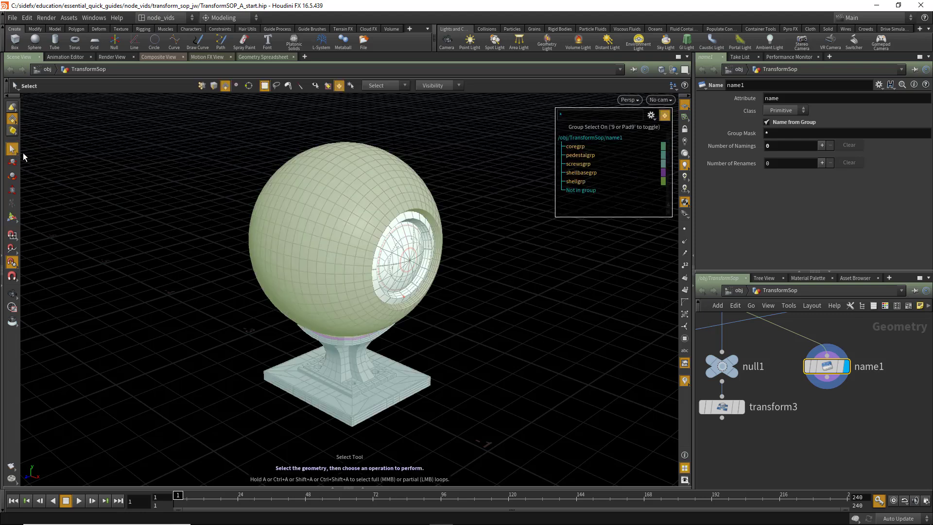
{"action": "left_click", "coordinate": [385, 85]}
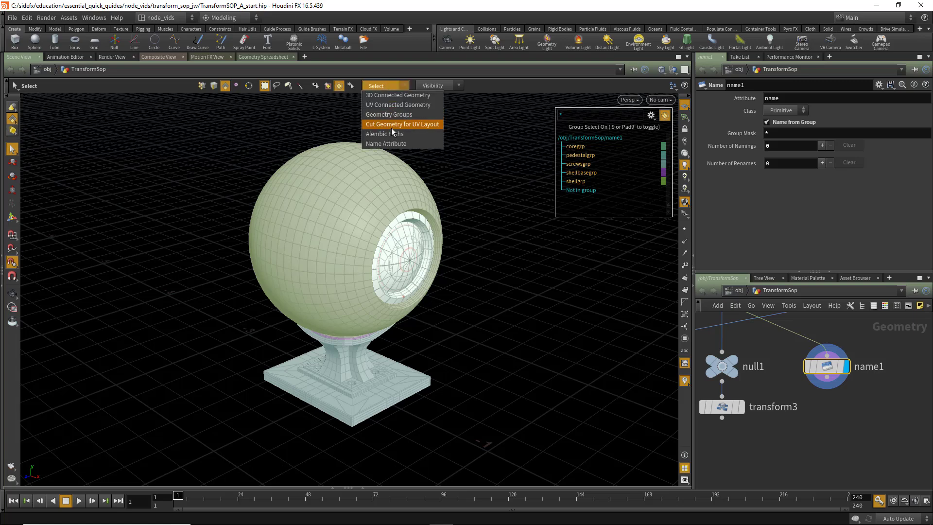
{"action": "left_click", "coordinate": [386, 143]}
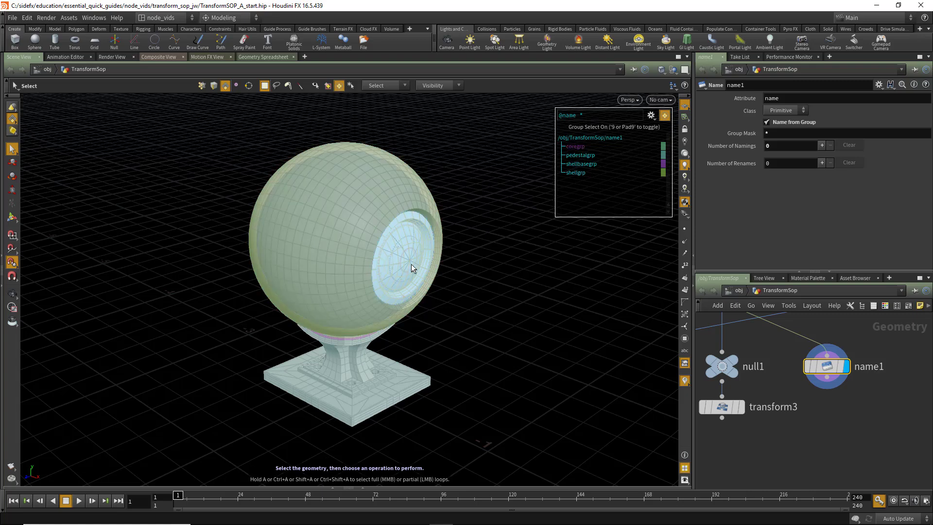
{"action": "left_click", "coordinate": [397, 242]}
{"action": "left_click", "coordinate": [226, 19]}
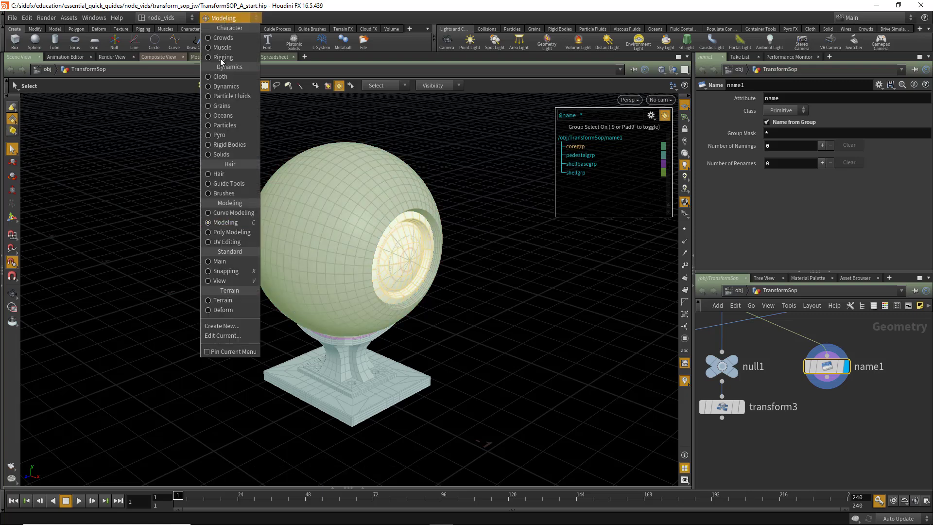
{"action": "left_click", "coordinate": [227, 223]}
Step: Add transform4 on the core piece and rotate it to about 6.81, -5.25, -8.25
{"action": "key", "text": "c"}
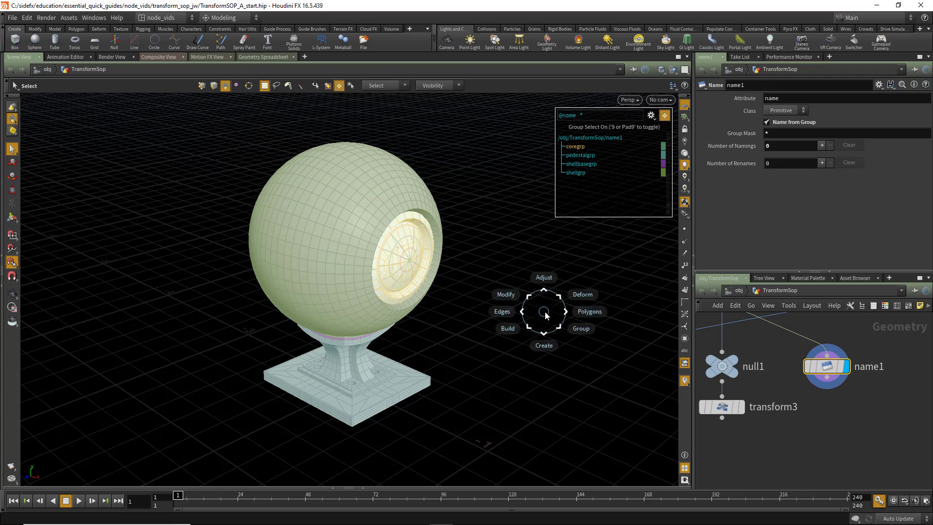
{"action": "mouse_move", "coordinate": [555, 275]}
{"action": "left_click", "coordinate": [555, 242]}
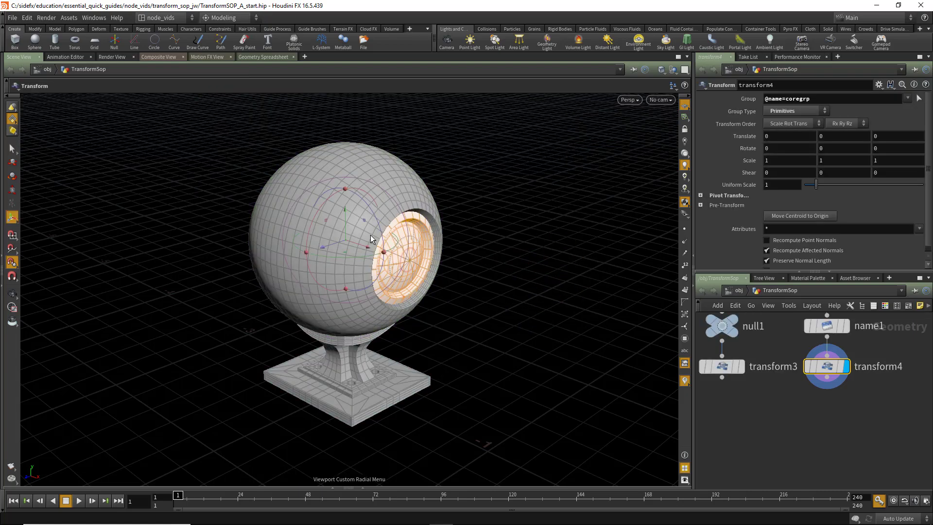
{"action": "key", "text": "r"}
{"action": "left_click_drag", "start_coordinate": [357, 233], "coordinate": [379, 234]}
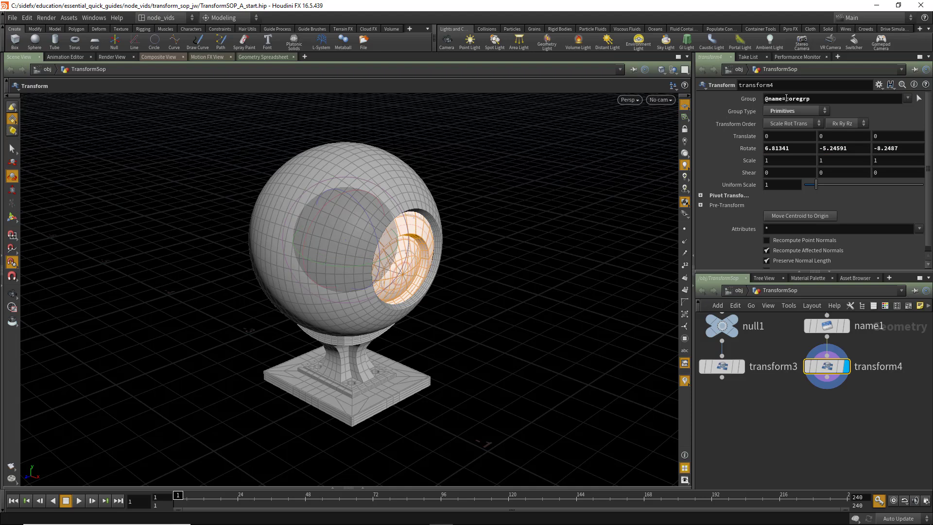
{"action": "left_click", "coordinate": [815, 99]}
{"action": "left_click", "coordinate": [907, 99]}
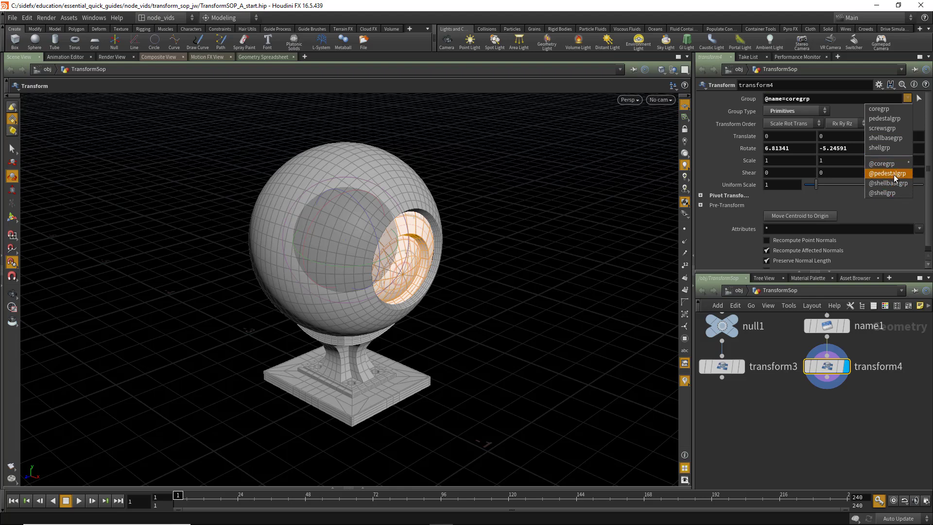
{"action": "left_click", "coordinate": [335, 166]}
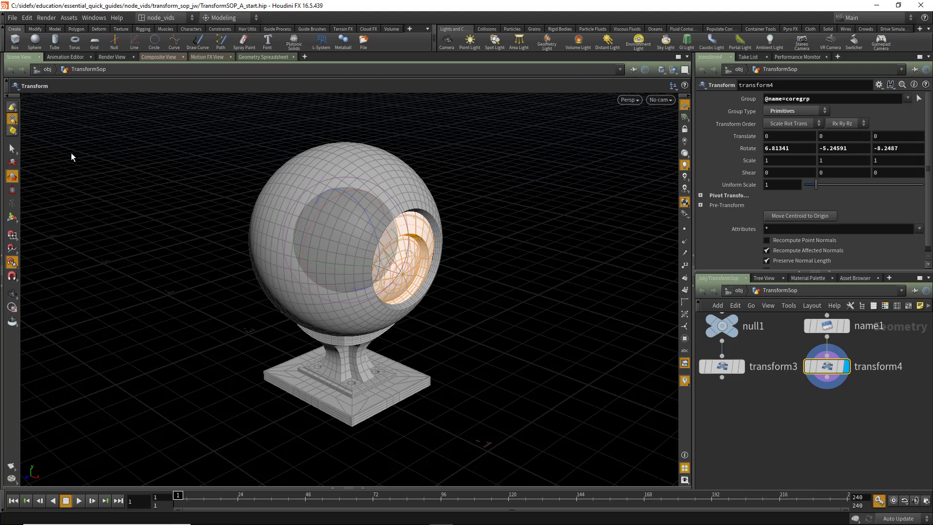
{"action": "middle_click_drag", "start_coordinate": [891, 408], "coordinate": [849, 432]}
{"action": "mouse_move", "coordinate": [797, 397]}
{"action": "left_mouse_down"}
{"action": "mouse_move", "coordinate": [866, 406]}
{"action": "mouse_move", "coordinate": [804, 393]}
{"action": "left_mouse_up"}
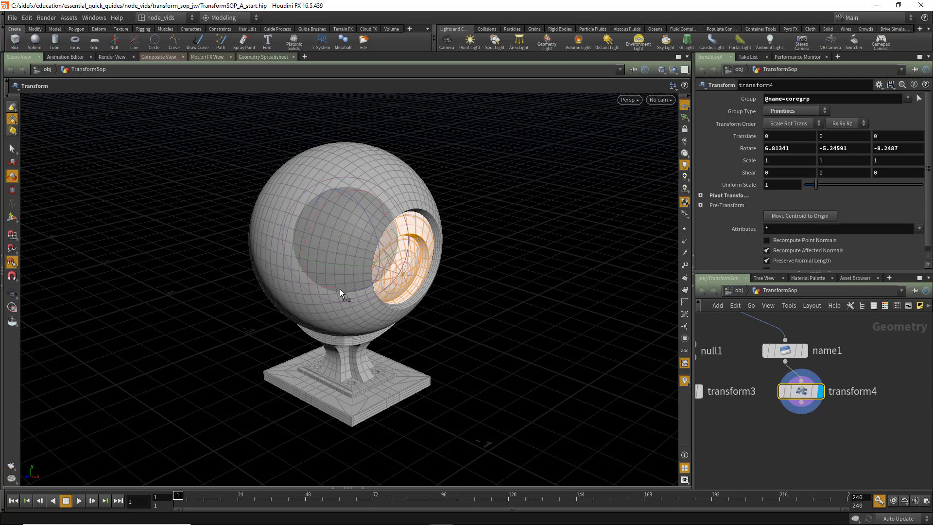
Step: Pull a patch of upper-left sphere points into a fin with transform5 to 0, 0.113656, 0.304908
{"action": "left_click", "coordinate": [12, 148]}
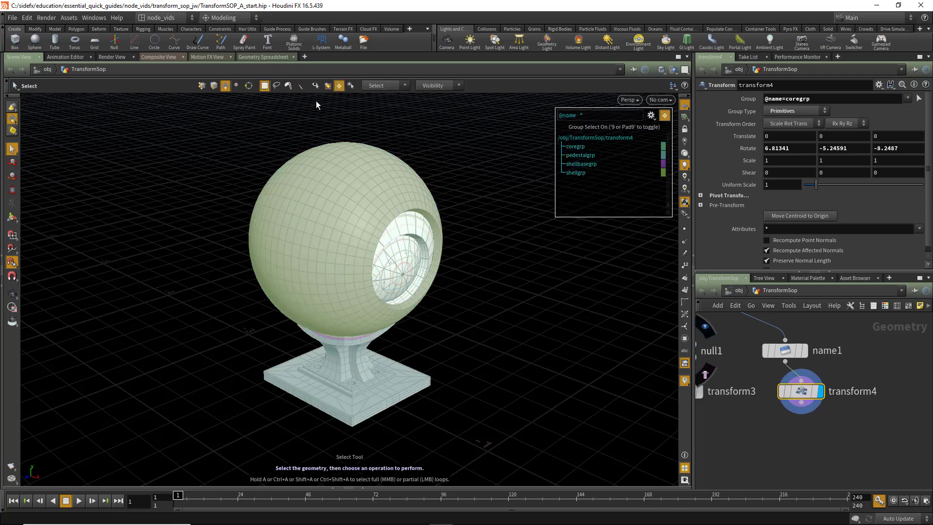
{"action": "left_click", "coordinate": [339, 86]}
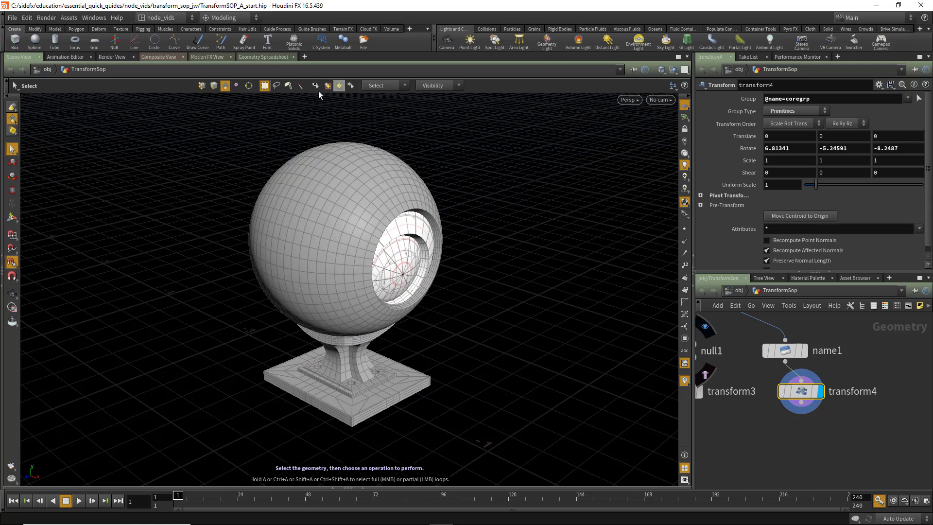
{"action": "left_click", "coordinate": [201, 86]}
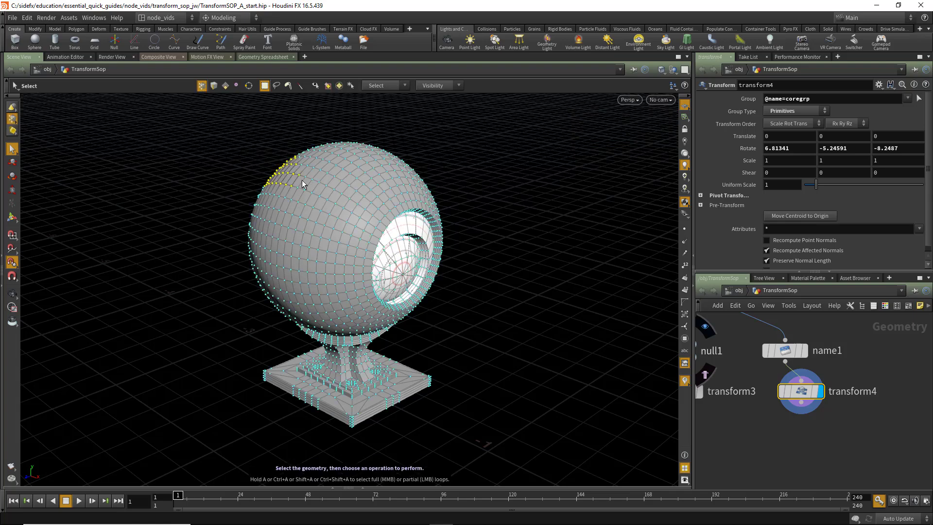
{"action": "key", "text": "c"}
{"action": "left_click", "coordinate": [306, 95]}
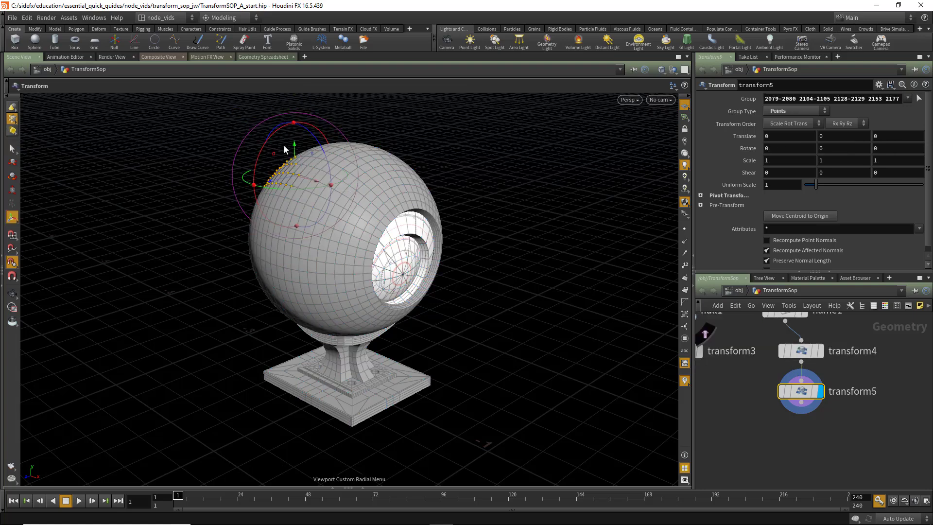
{"action": "left_click_drag", "start_coordinate": [283, 178], "coordinate": [243, 160]}
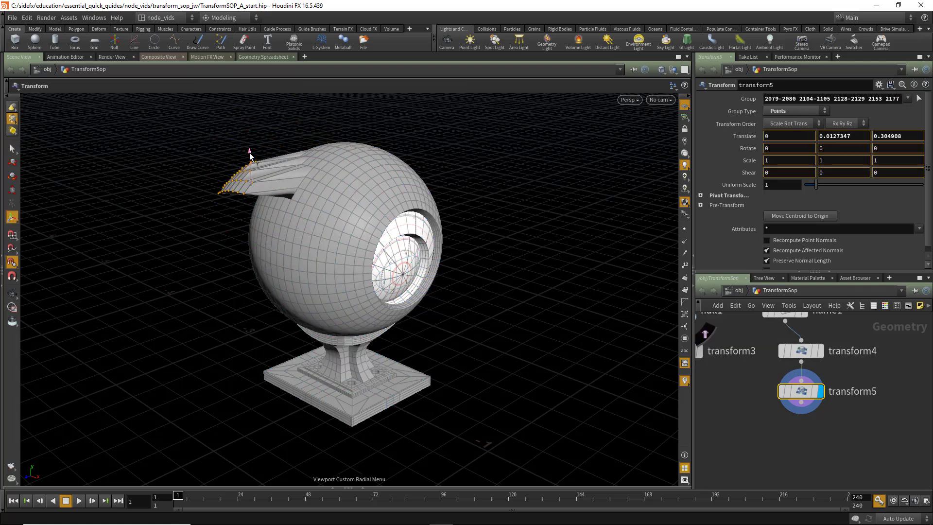
{"action": "key", "text": "s"}
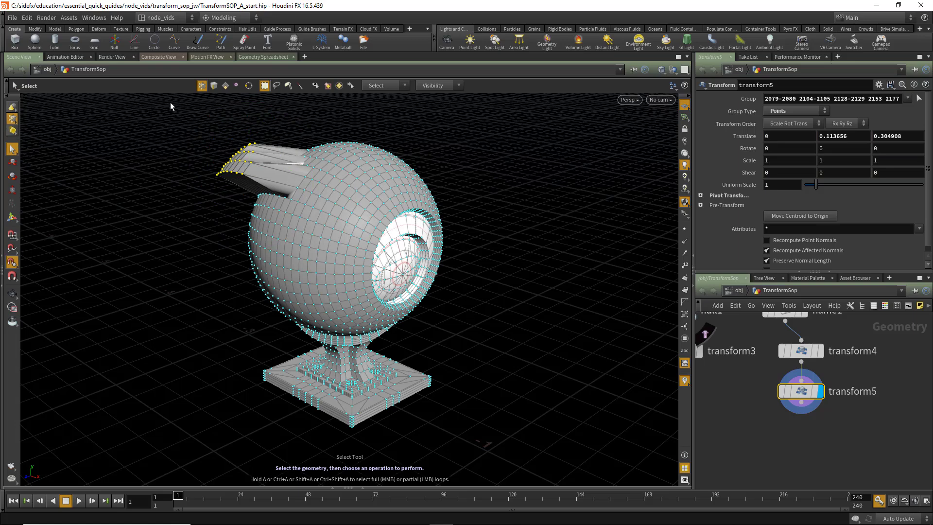
{"action": "left_click", "coordinate": [213, 87]}
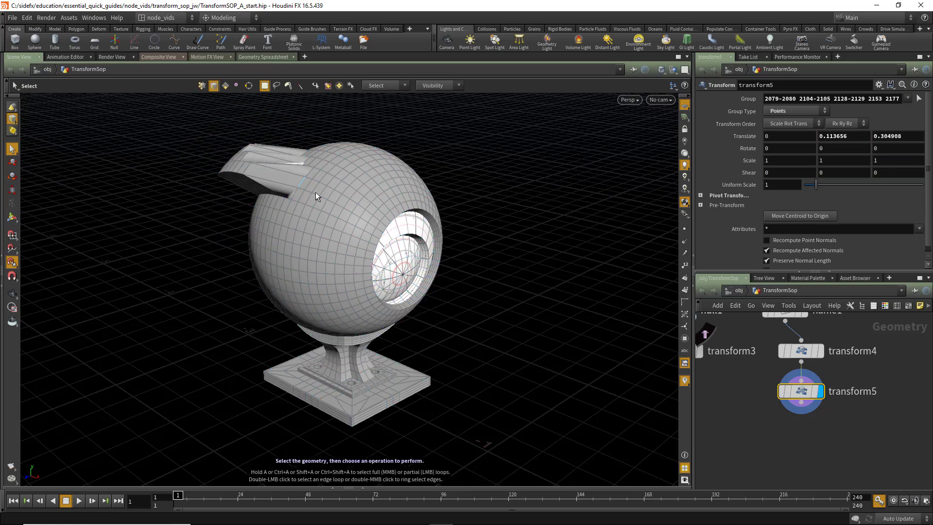
Step: Push a partial edge loop on the sphere's side out along Z by about 0.23 with a Transform
{"action": "left_click", "coordinate": [275, 225]}
{"action": "left_click", "coordinate": [353, 244]}
{"action": "key", "text": "c"}
{"action": "left_click", "coordinate": [514, 222]}
{"action": "left_click", "coordinate": [515, 190]}
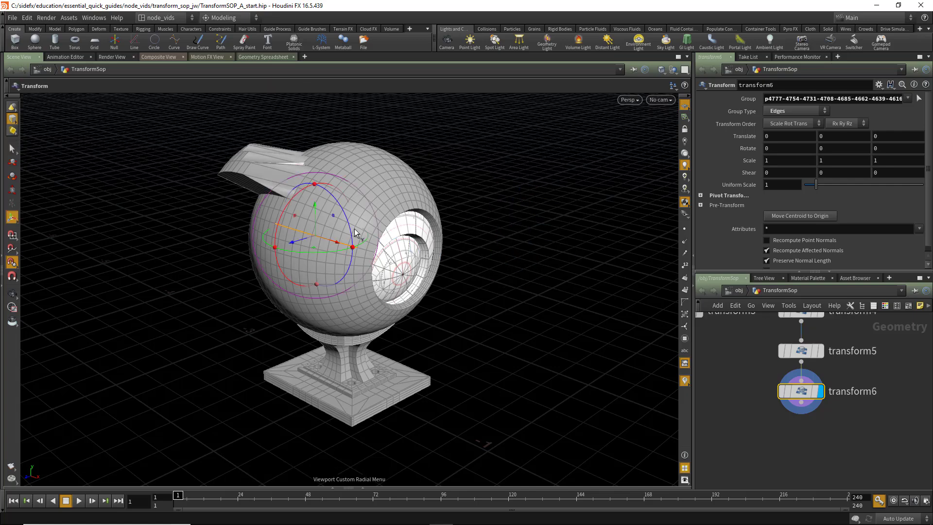
{"action": "left_click_drag", "start_coordinate": [288, 244], "coordinate": [280, 247]}
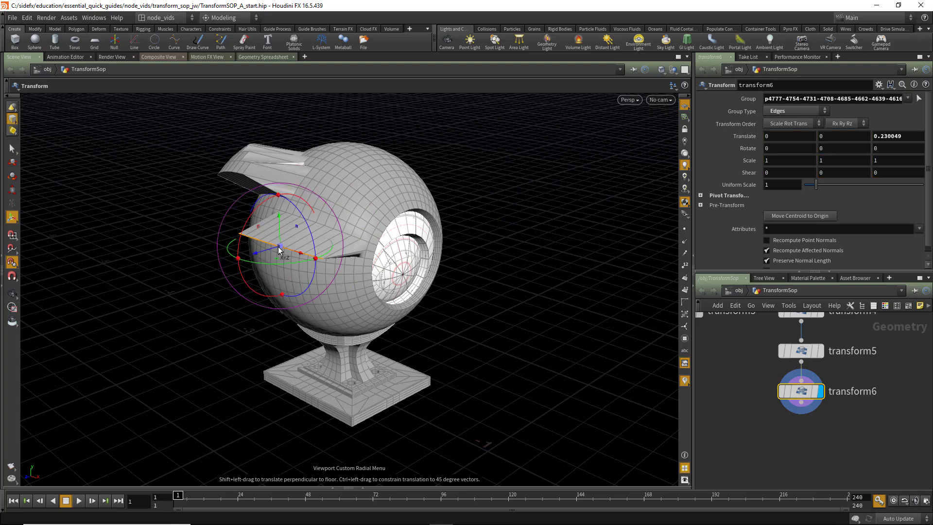
Step: Turn off point snapping and shift a patch of top faces up and sideways with a second Transform
{"action": "left_click", "coordinate": [12, 263]}
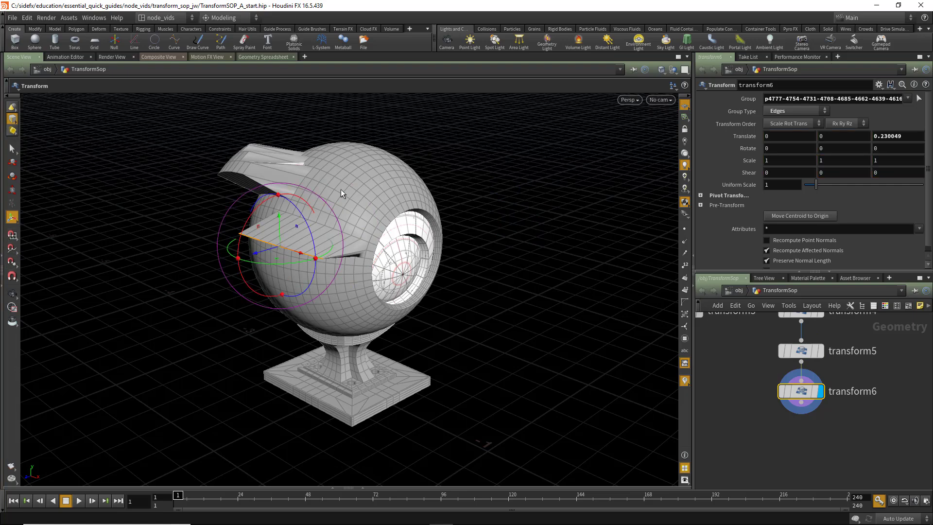
{"action": "left_click", "coordinate": [12, 148]}
{"action": "left_click", "coordinate": [223, 86]}
{"action": "left_click_drag", "start_coordinate": [430, 133], "coordinate": [373, 185]}
{"action": "key", "text": "y"}
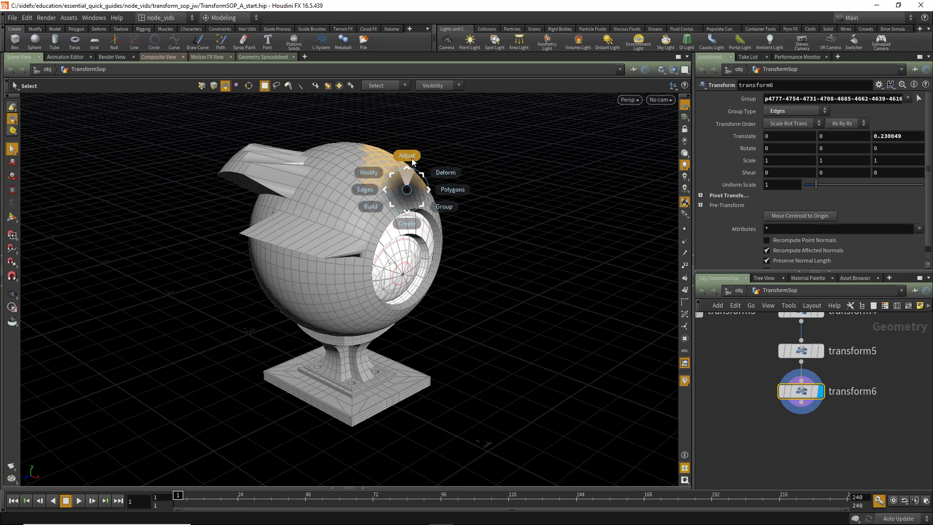
{"action": "left_click", "coordinate": [414, 124]}
{"action": "left_click_drag", "start_coordinate": [376, 147], "coordinate": [377, 124]}
{"action": "left_click_drag", "start_coordinate": [387, 163], "coordinate": [401, 166]}
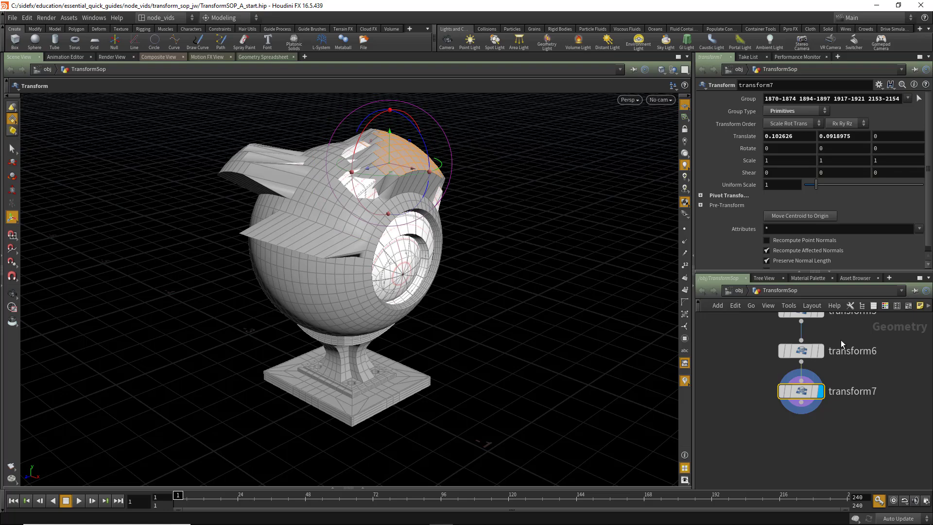
{"action": "middle_click_drag", "start_coordinate": [885, 358], "coordinate": [872, 399]}
Step: Check the Group Type of transform5 (points), transform6 (edges) and transform7 (primitives)
{"action": "left_click", "coordinate": [793, 356]}
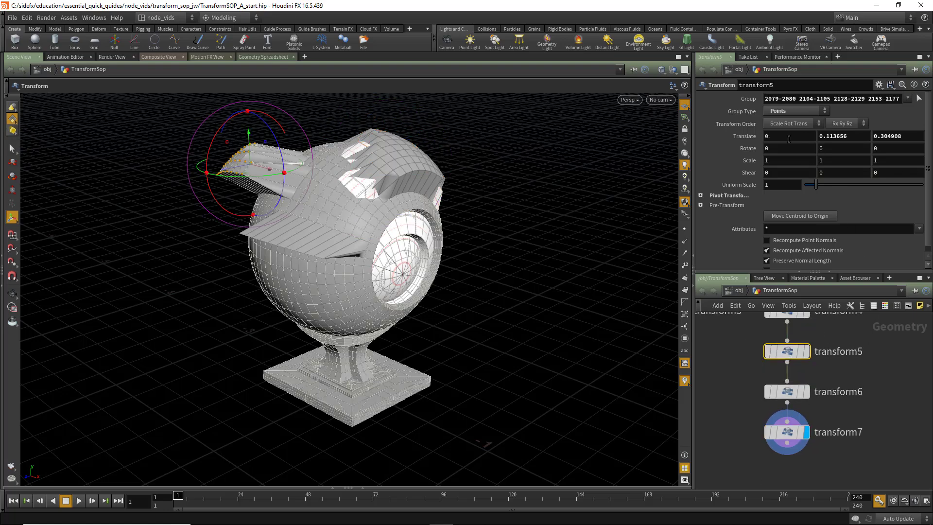
{"action": "left_click", "coordinate": [776, 112]}
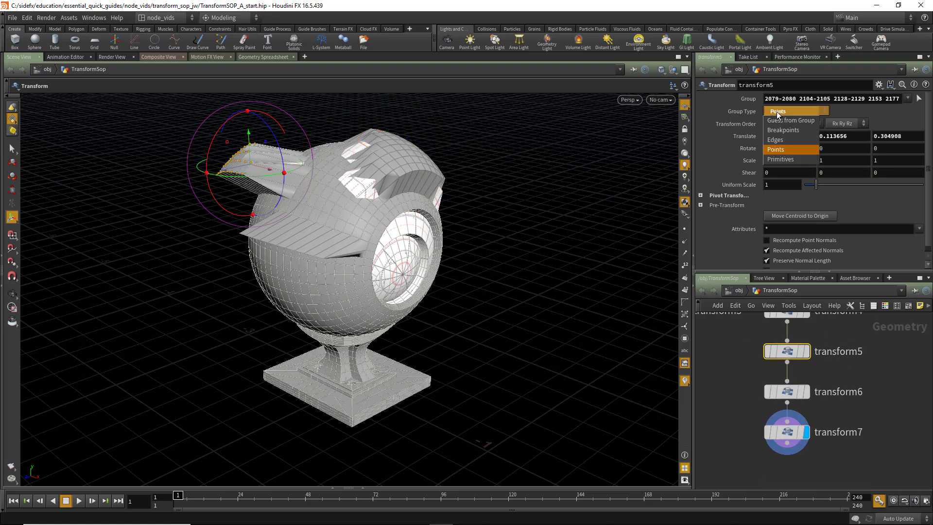
{"action": "left_click", "coordinate": [777, 149]}
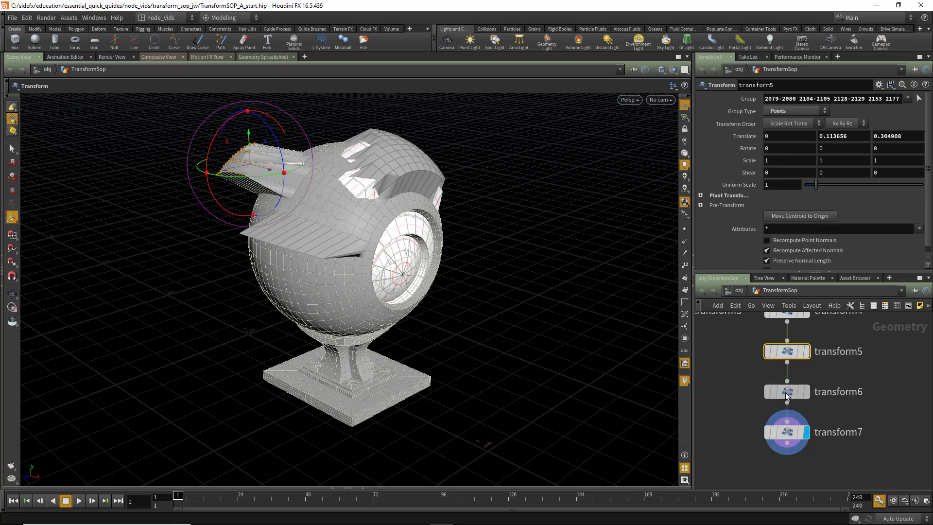
{"action": "left_click", "coordinate": [787, 392]}
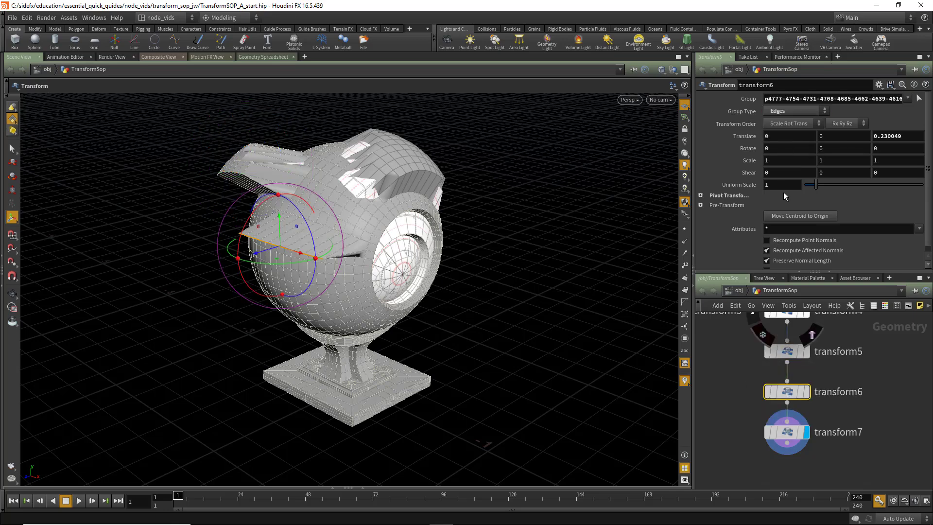
{"action": "left_click", "coordinate": [787, 434]}
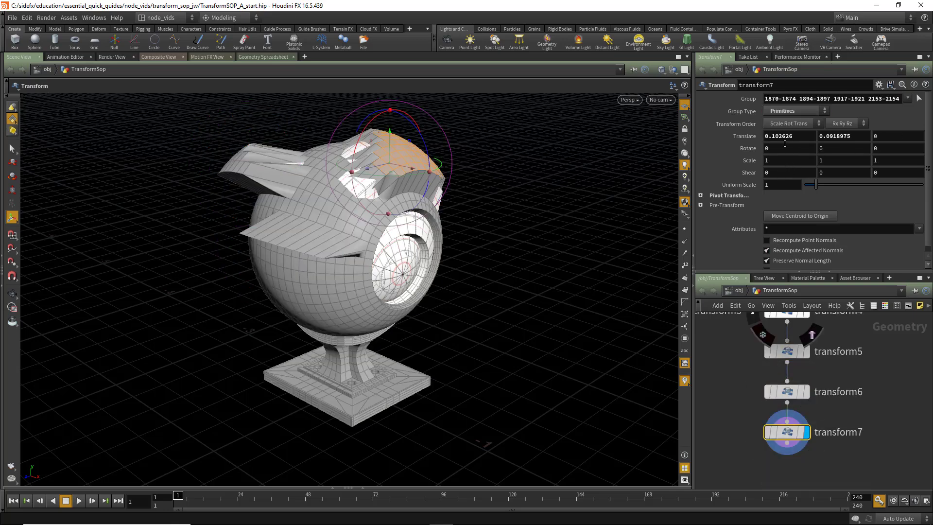
{"action": "left_click", "coordinate": [807, 109]}
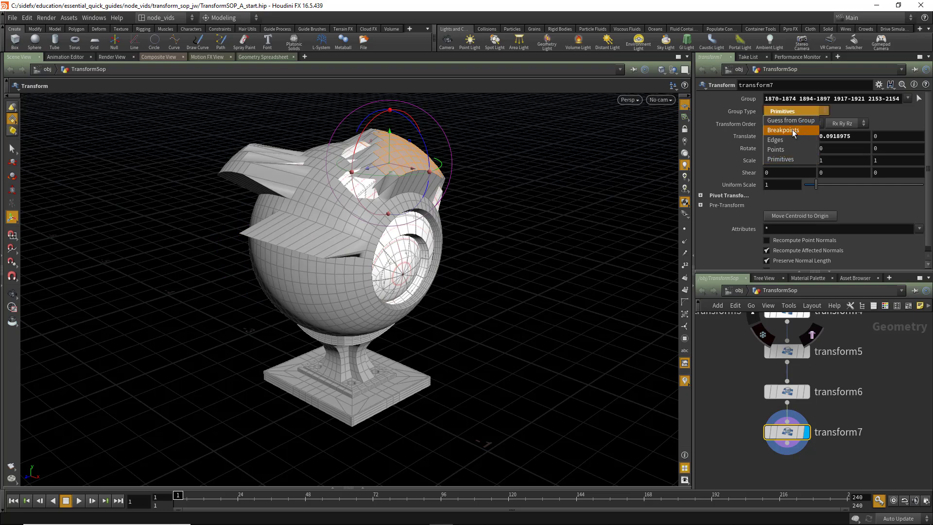